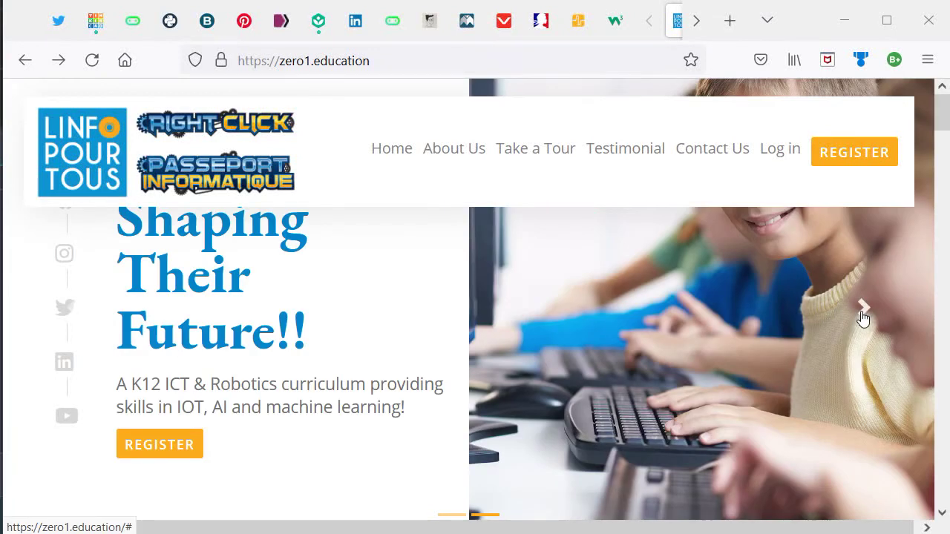
# - Scroll through the zero1.education homepage, then open the REGISTER page
pyautogui.scroll(-2, 860, 319)
pyautogui.scroll(-3, 846, 326)
pyautogui.scroll(-2, 840, 328)
pyautogui.scroll(-3, 840, 331)
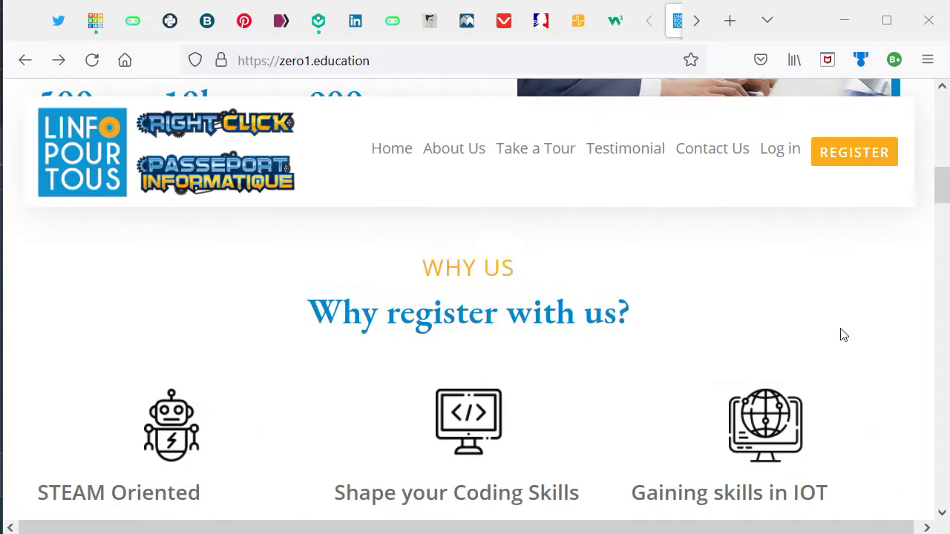
pyautogui.scroll(-3, 844, 334)
pyautogui.scroll(-2, 841, 333)
pyautogui.scroll(-3, 842, 333)
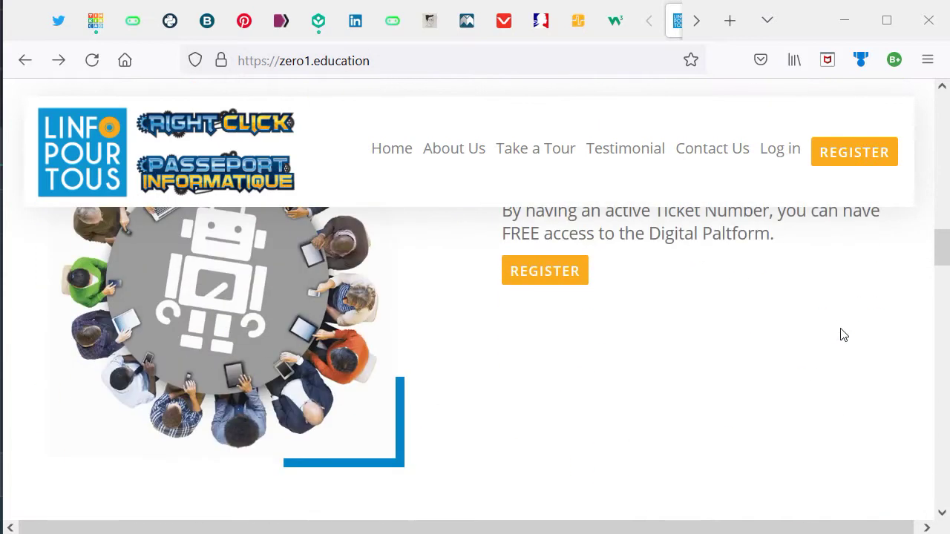
pyautogui.scroll(-3, 843, 335)
pyautogui.scroll(-2, 844, 335)
pyautogui.scroll(-1, 844, 335)
pyautogui.scroll(-3, 843, 335)
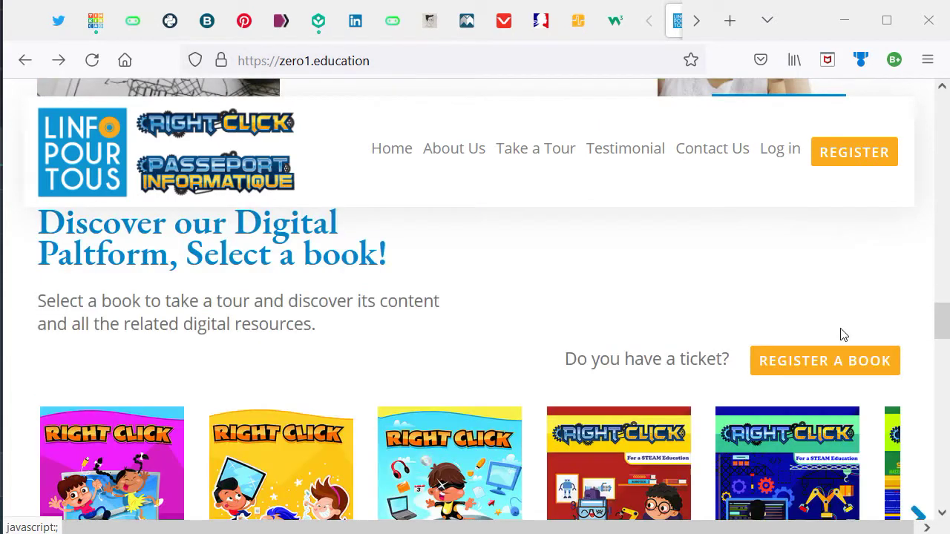
pyautogui.scroll(-2, 843, 335)
pyautogui.scroll(-1, 843, 334)
pyautogui.scroll(-3, 843, 335)
pyautogui.scroll(-1, 843, 335)
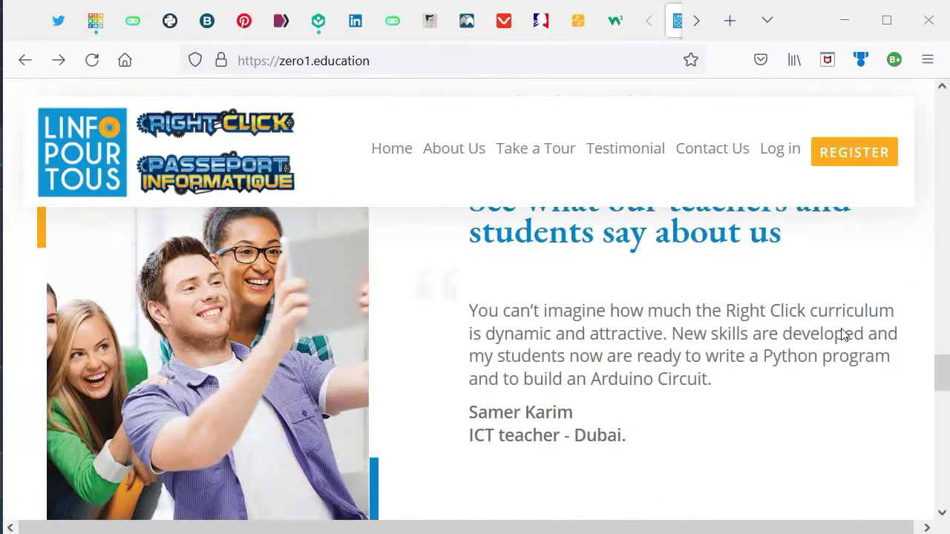
pyautogui.scroll(-3, 843, 335)
pyautogui.scroll(-2, 843, 335)
pyautogui.scroll(-2, 844, 335)
pyautogui.scroll(-2, 843, 335)
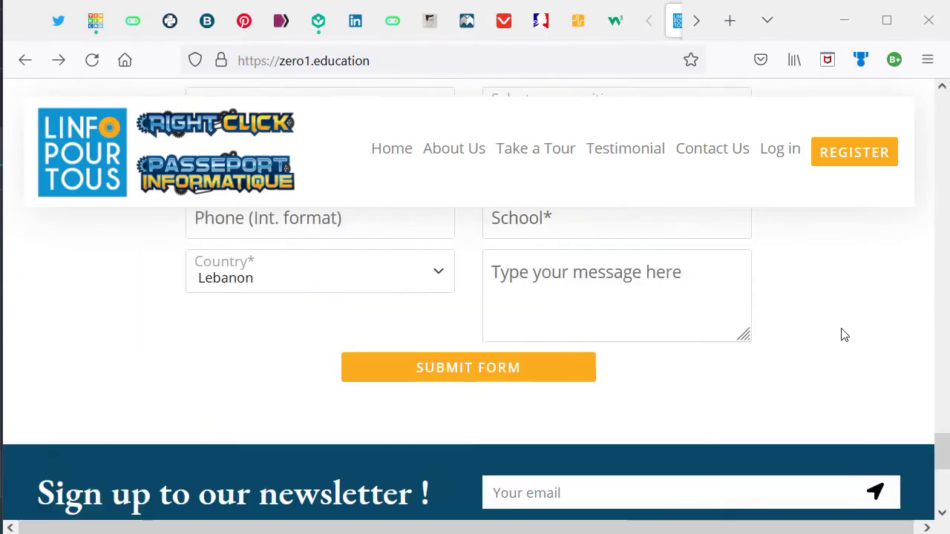
pyautogui.scroll(-4, 843, 335)
pyautogui.scroll(-1, 842, 326)
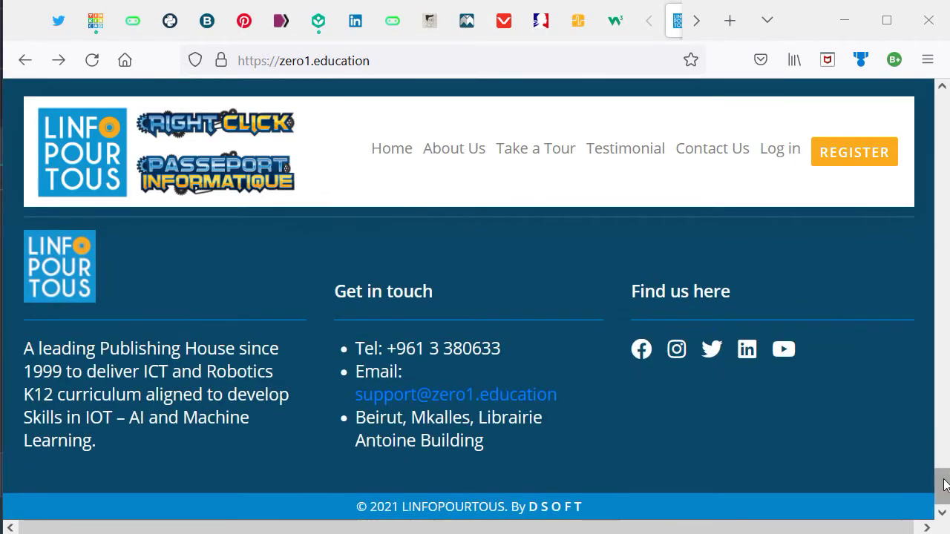
pyautogui.moveTo(945, 484)
pyautogui.mouseDown()
pyautogui.moveTo(907, 272)
pyautogui.moveTo(917, 91)
pyautogui.mouseUp()
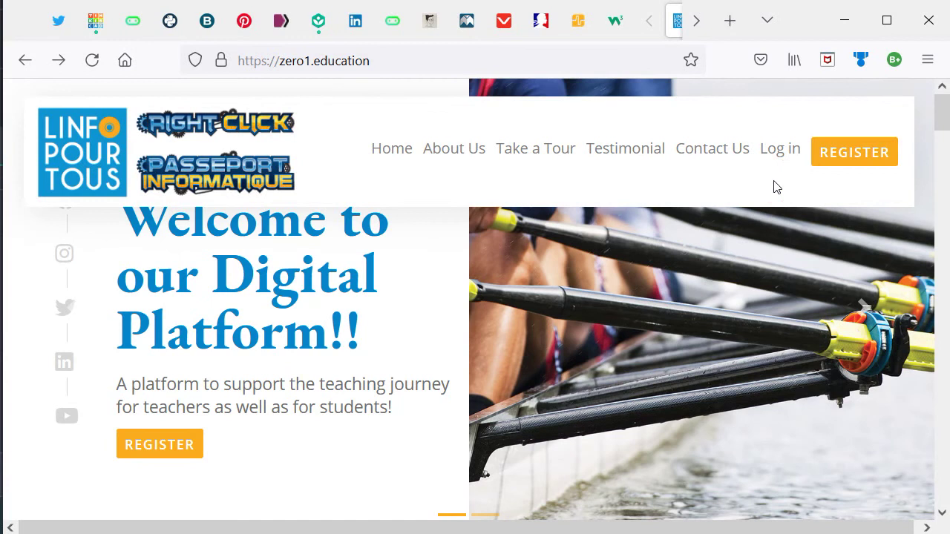
pyautogui.scroll(-3, 757, 242)
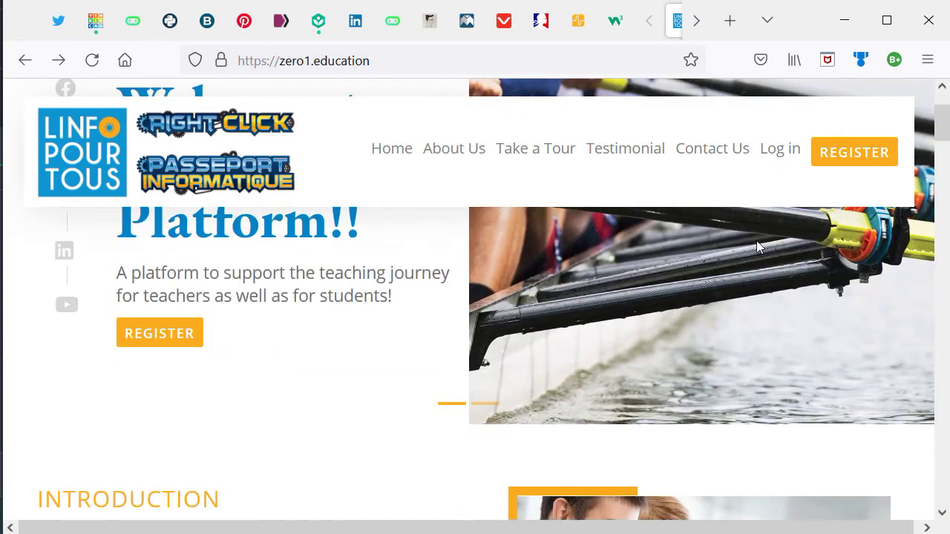
pyautogui.scroll(3, 757, 242)
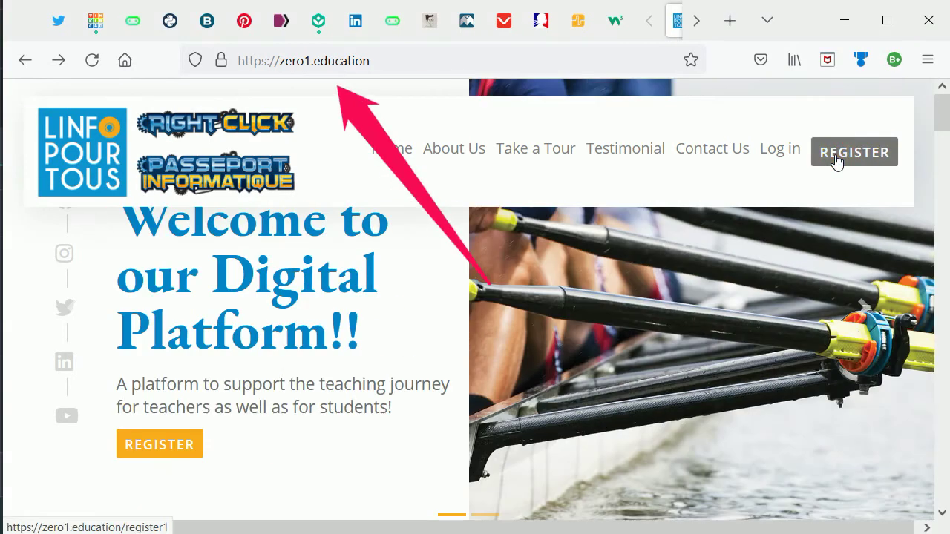
pyautogui.click(836, 159)
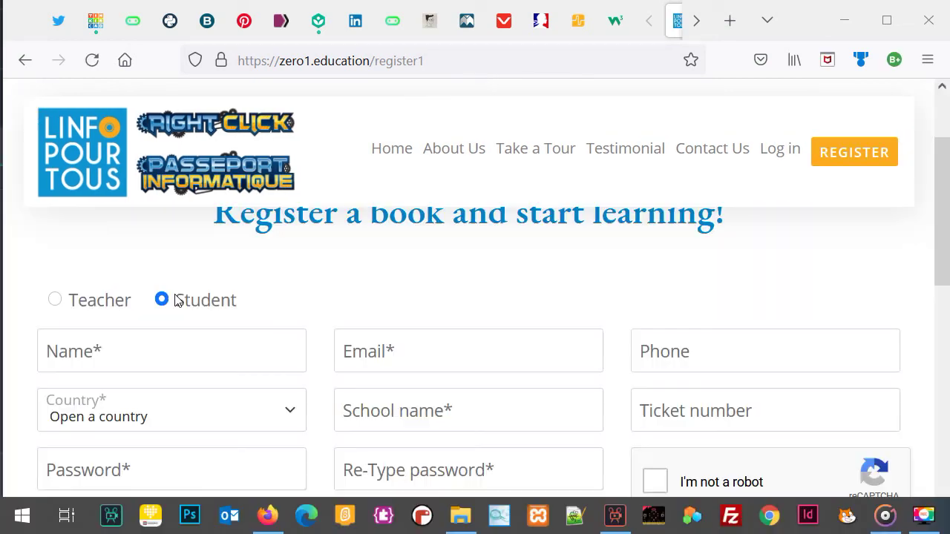
# - With Student selected, fill the name from the autocomplete suggestion and start entering the email address
pyautogui.click(144, 353)
pyautogui.write('W')
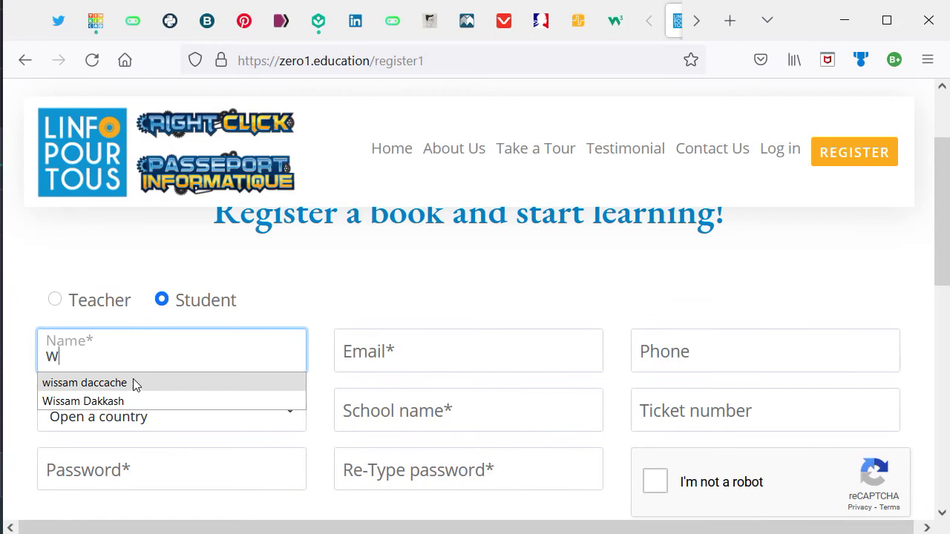
pyautogui.click(132, 384)
pyautogui.click(383, 354)
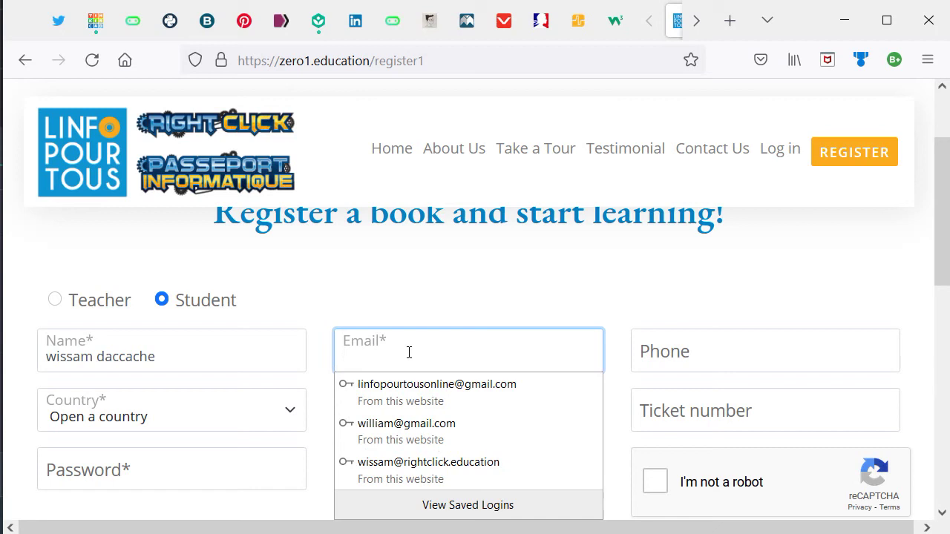
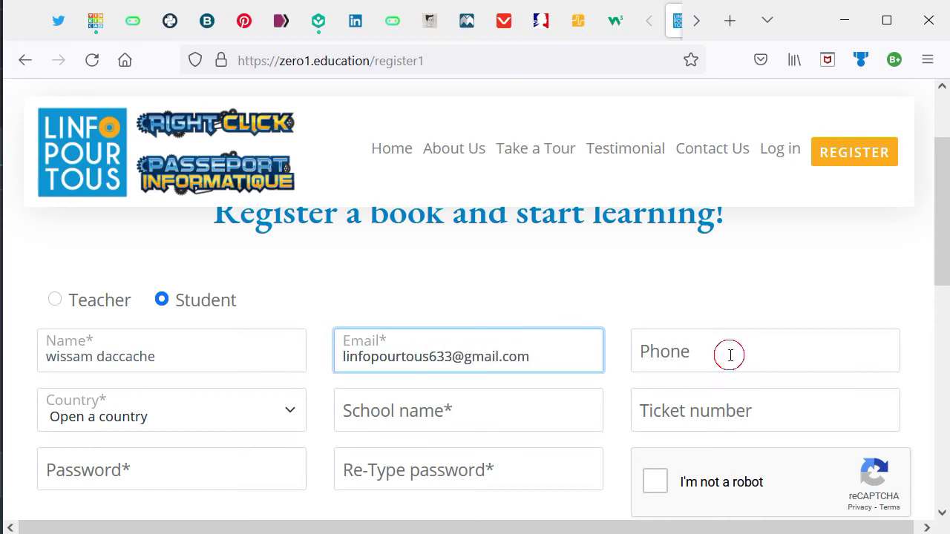
# - Enter the account password and re-type it in the confirmation field
pyautogui.click(218, 482)
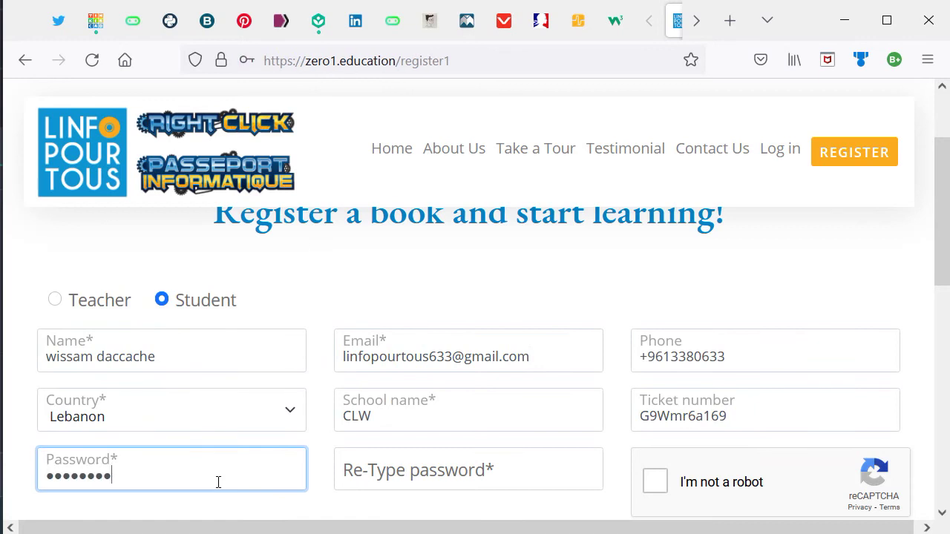
pyautogui.click(374, 476)
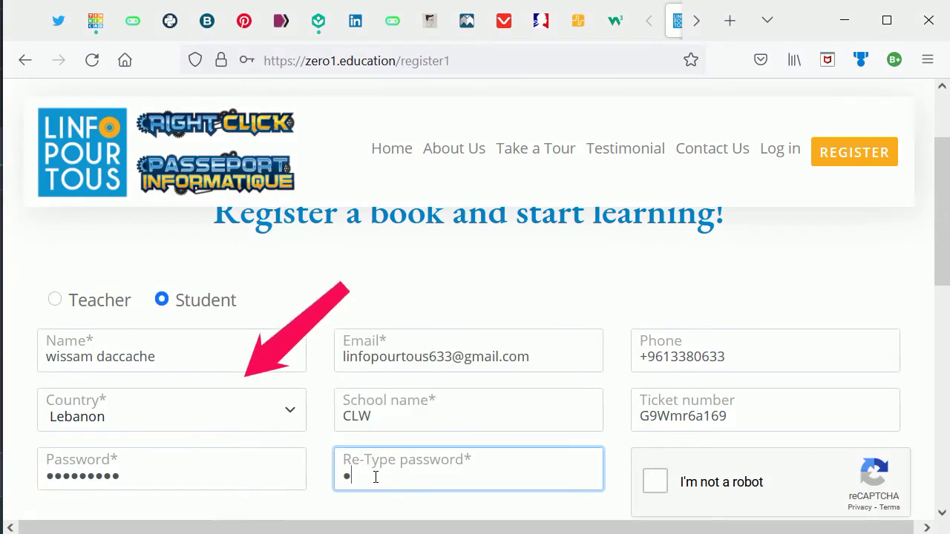
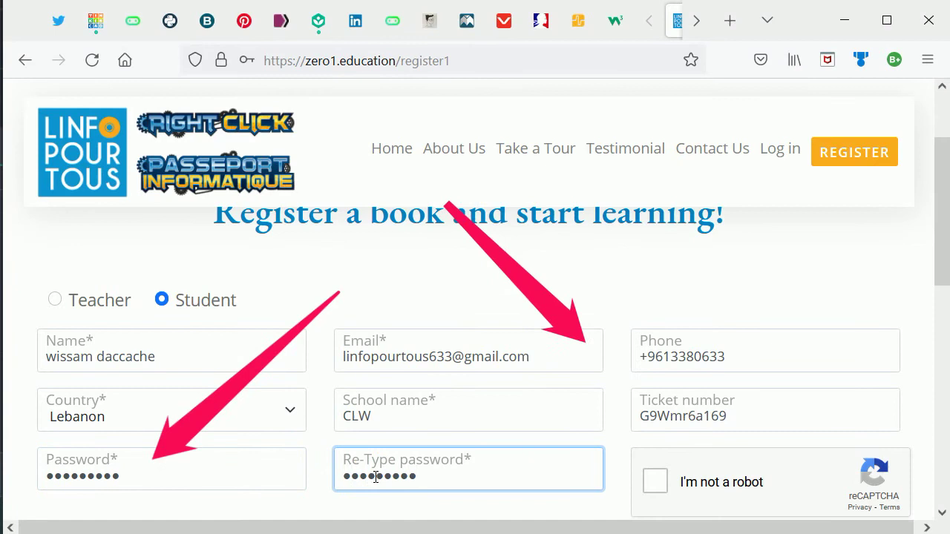
# - Tick the 'I'm not a robot' reCAPTCHA box and select the entered ticket number
pyautogui.click(913, 307)
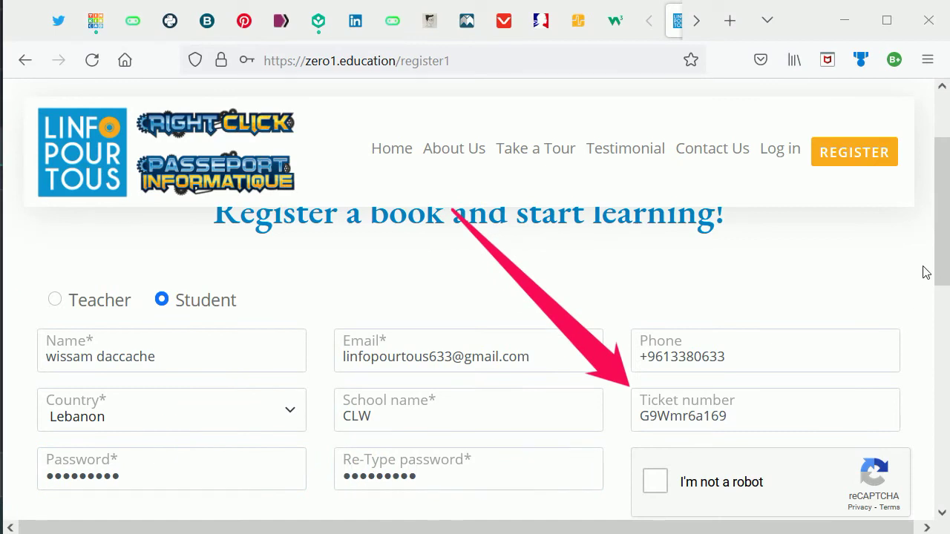
pyautogui.moveTo(939, 267); pyautogui.dragTo(945, 297)
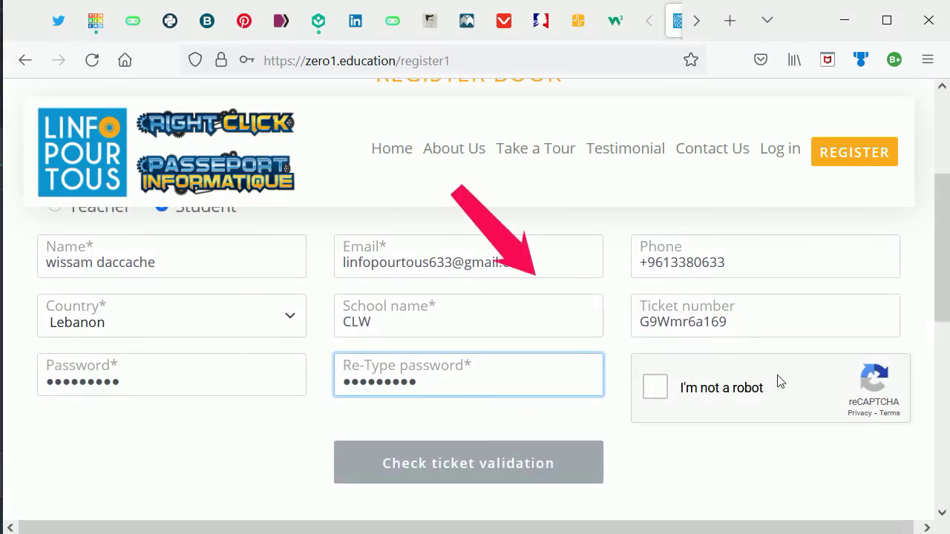
pyautogui.click(656, 394)
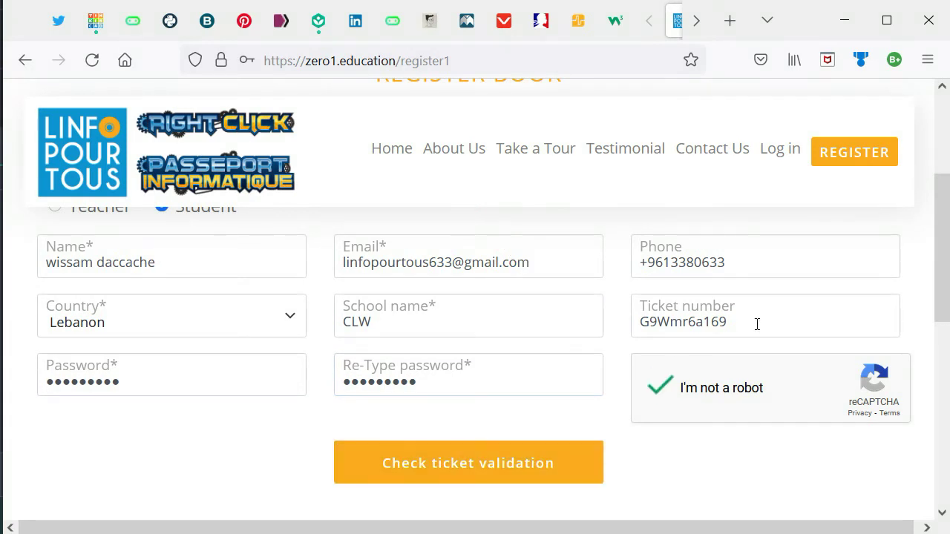
pyautogui.moveTo(757, 324); pyautogui.dragTo(627, 320)
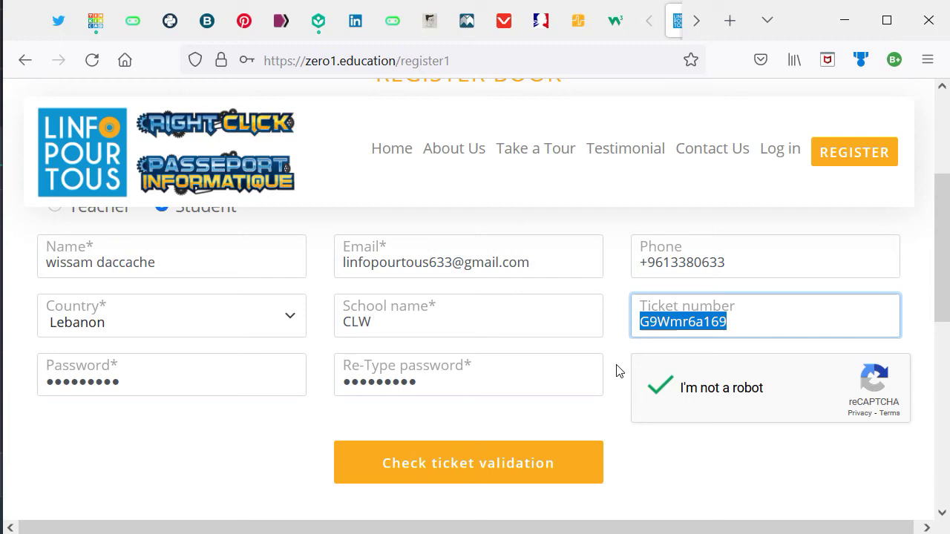
# - Submit the form to validate the ticket, then choose and submit the Right Click - Grade 4 book
pyautogui.click(517, 454)
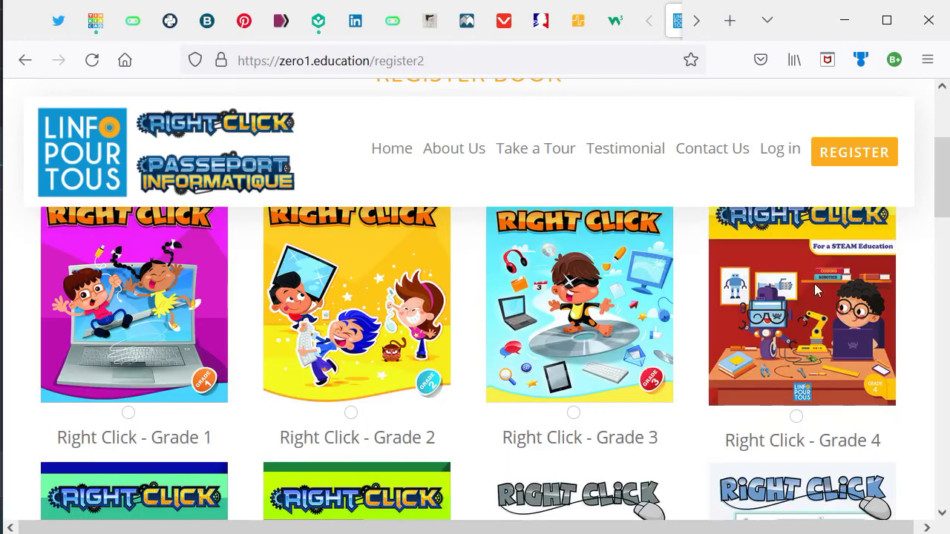
pyautogui.moveTo(940, 186)
pyautogui.mouseDown()
pyautogui.moveTo(939, 154)
pyautogui.moveTo(940, 233)
pyautogui.moveTo(939, 212)
pyautogui.mouseUp()
pyautogui.click(795, 355)
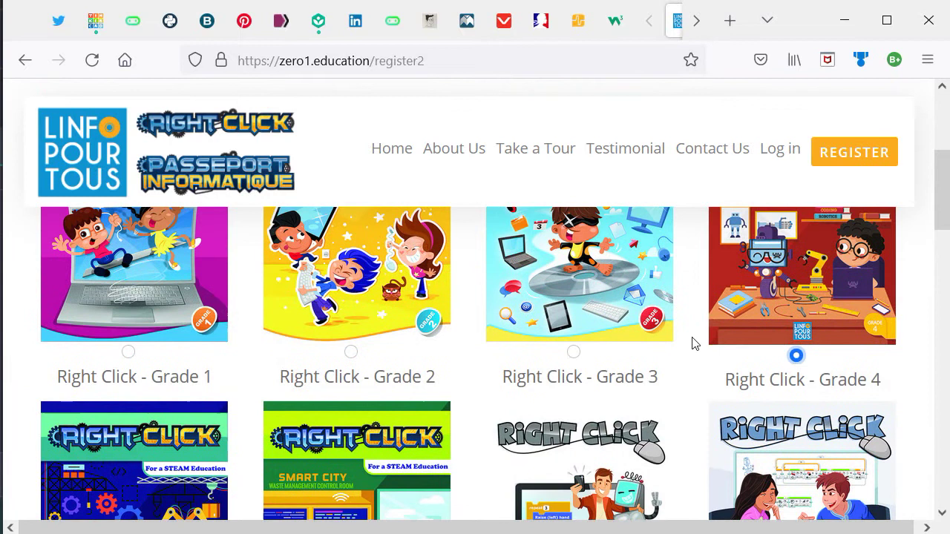
pyautogui.scroll(3, 481, 310)
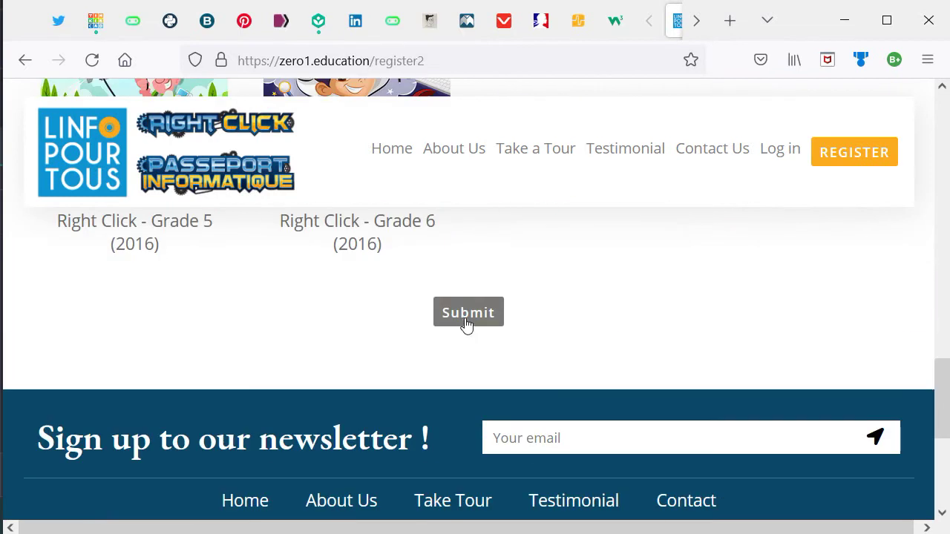
pyautogui.click(463, 316)
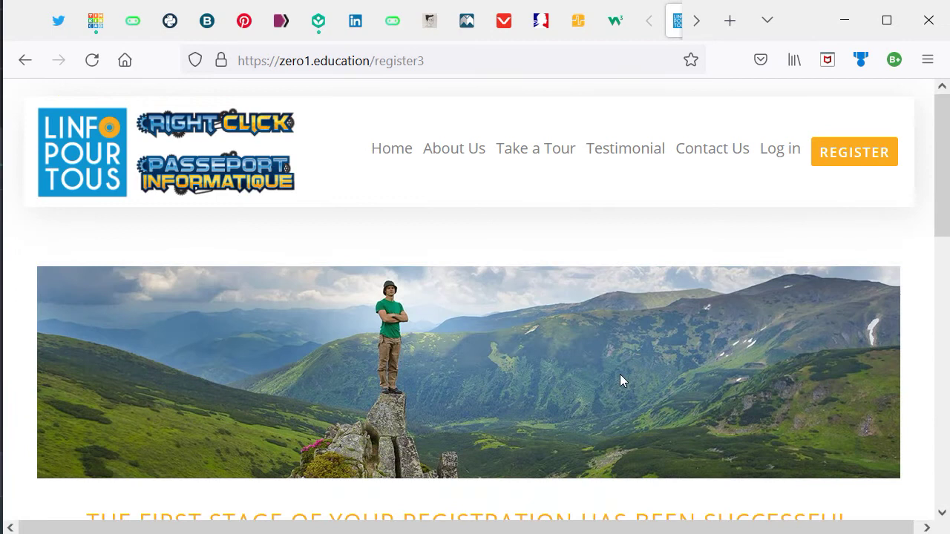
pyautogui.scroll(-3, 621, 375)
# - In Gmail, open the 'Confirm your email address' message and follow 'Verify your email now!'
pyautogui.click(676, 21)
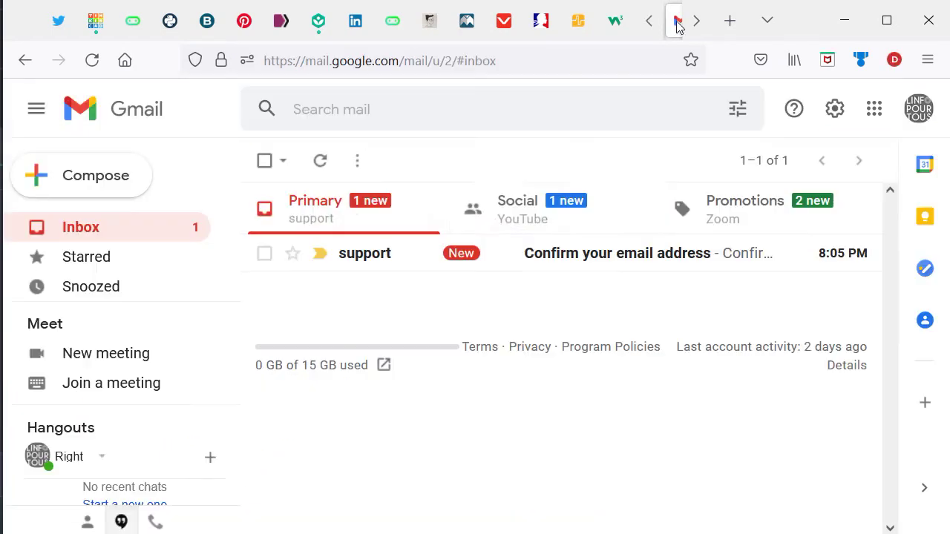
pyautogui.click(586, 253)
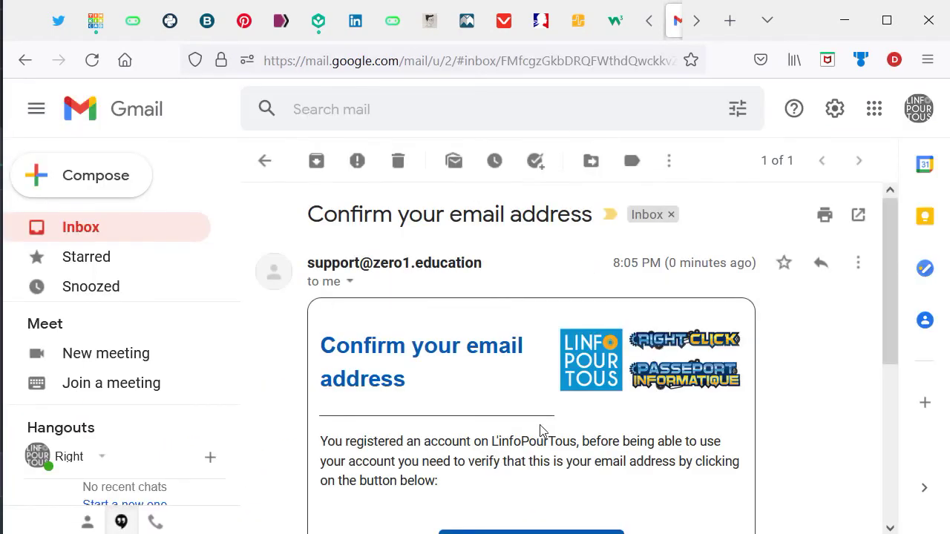
pyautogui.scroll(-3, 519, 423)
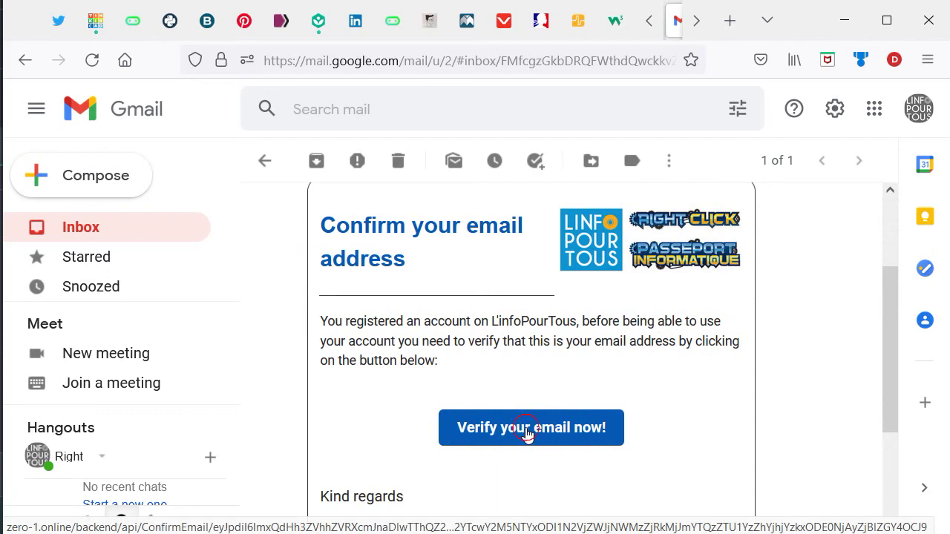
pyautogui.click(527, 432)
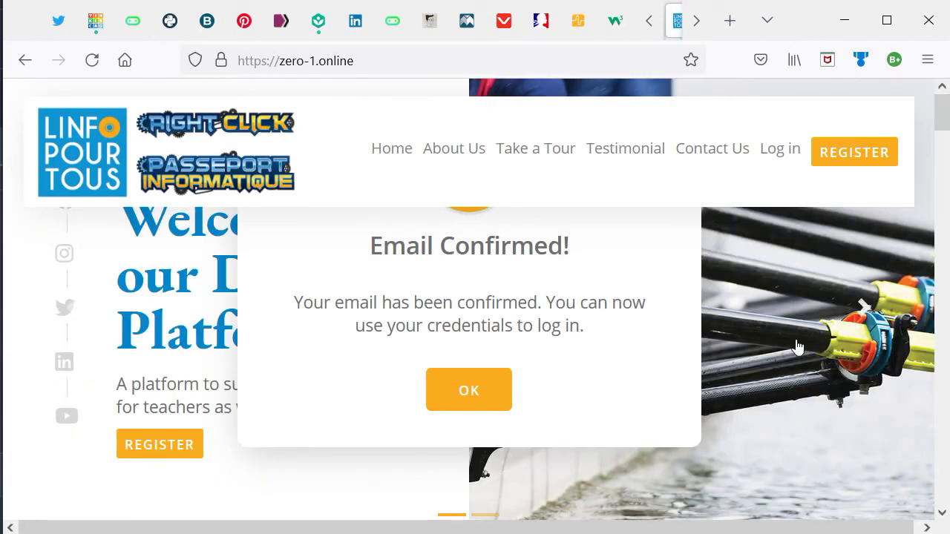
# - Dismiss Email Confirmed, then log in as Student with the new account's email, password and reCAPTCHA
pyautogui.click(457, 393)
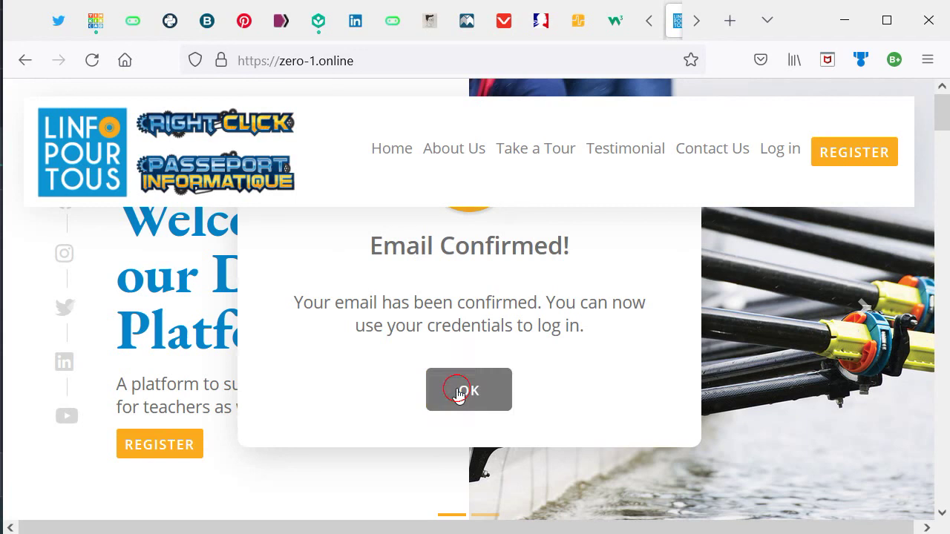
pyautogui.click(779, 152)
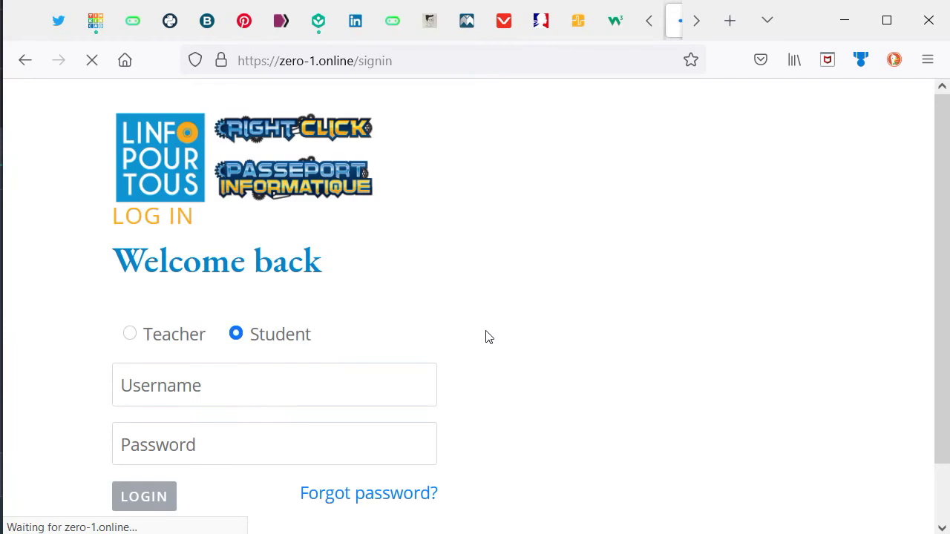
pyautogui.click(239, 389)
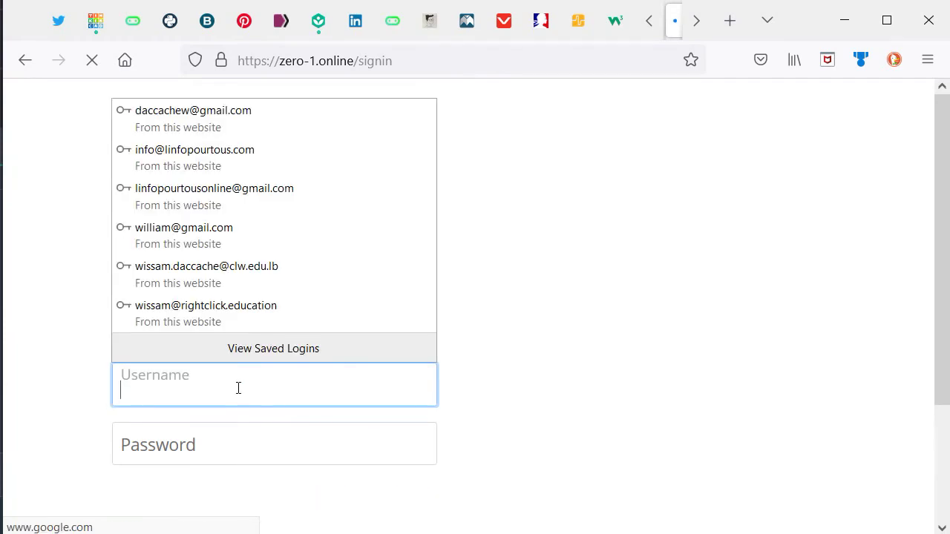
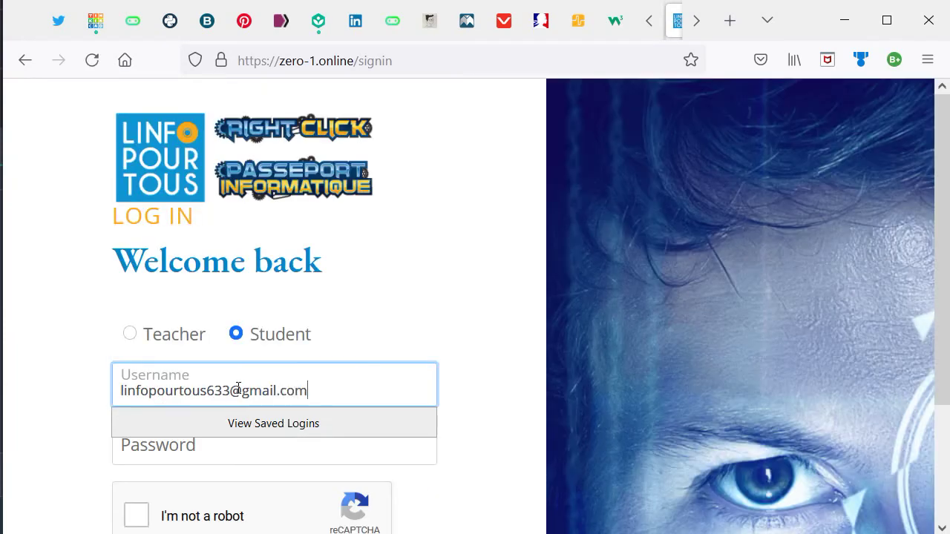
pyautogui.click(241, 448)
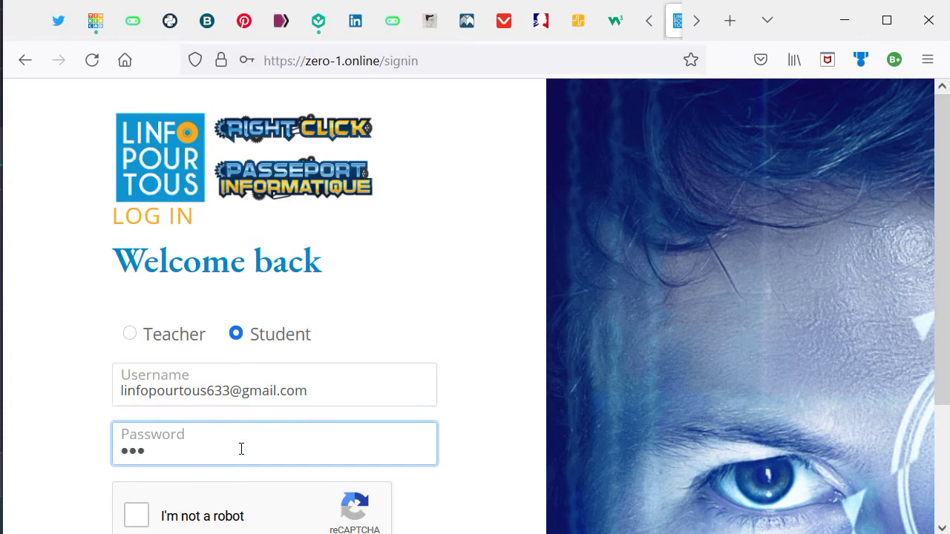
pyautogui.click(136, 514)
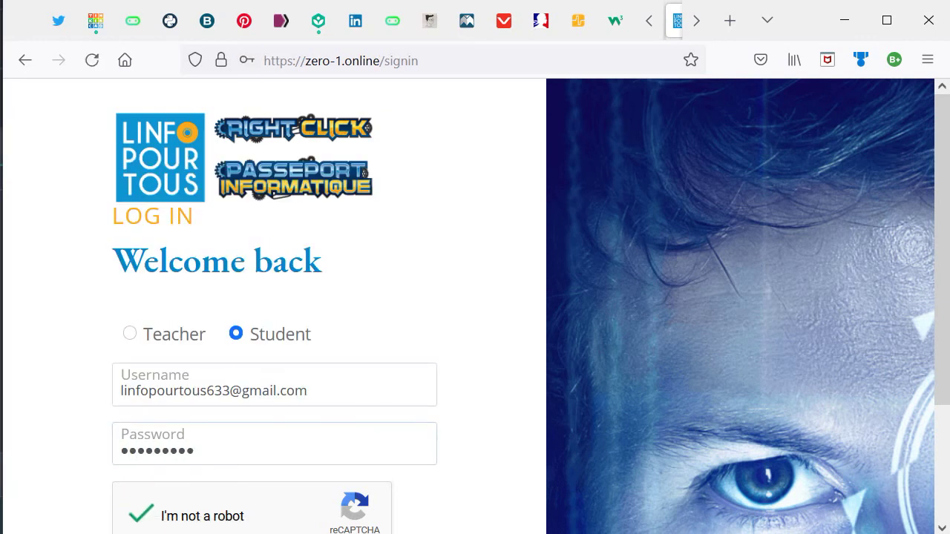
pyautogui.scroll(-3, 370, 491)
pyautogui.click(137, 436)
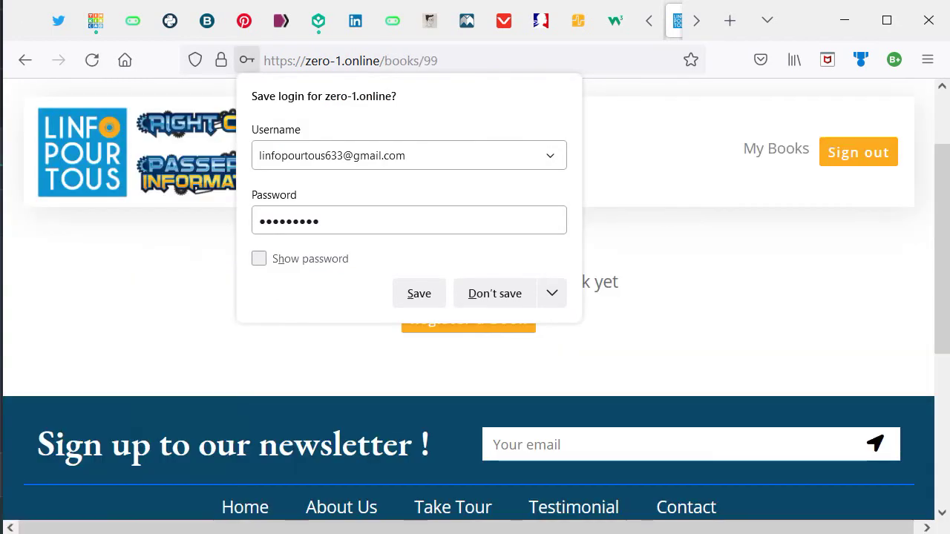
# - Dismiss Firefox's save-login prompt and browse the Digital resources, Tutorials and Software tabs
pyautogui.click(495, 293)
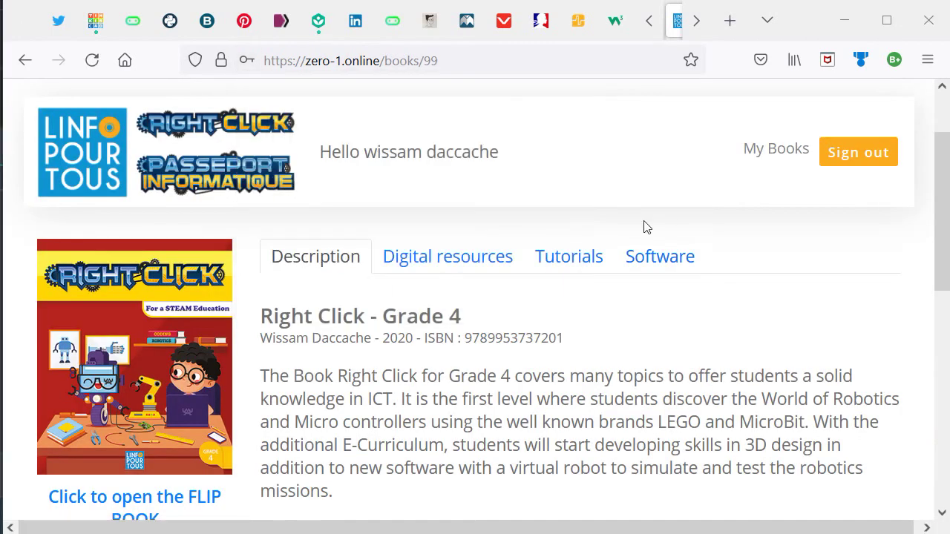
pyautogui.scroll(-3, 505, 323)
pyautogui.scroll(3, 587, 319)
pyautogui.moveTo(945, 220); pyautogui.dragTo(946, 226)
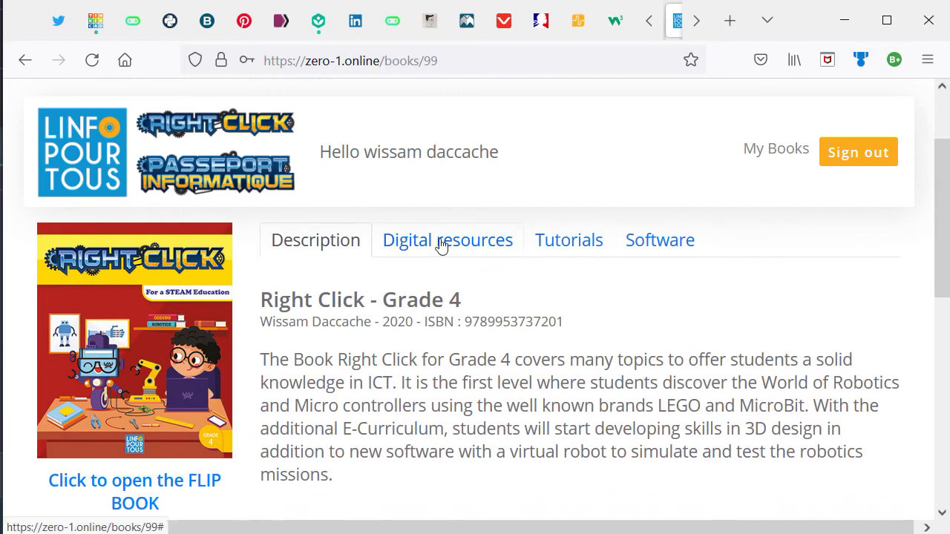
pyautogui.click(441, 245)
pyautogui.click(578, 236)
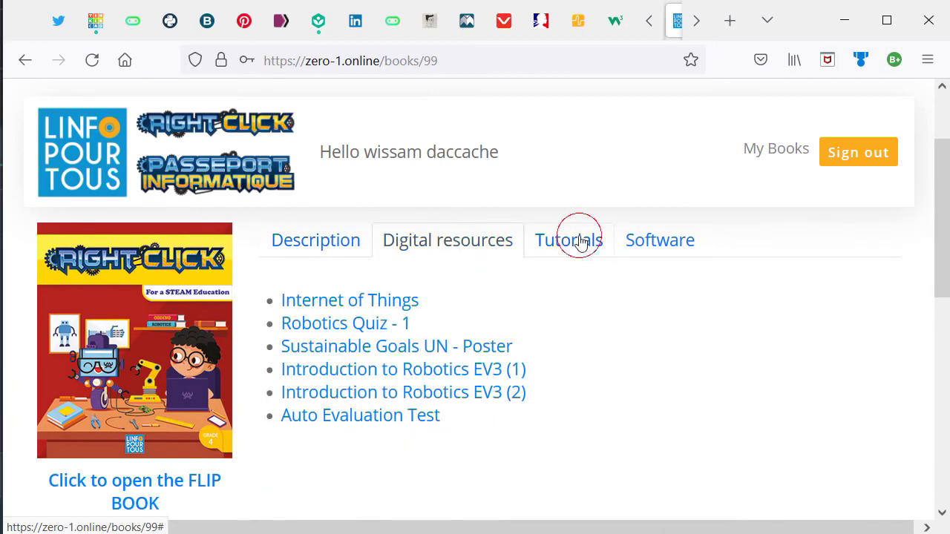
pyautogui.click(635, 248)
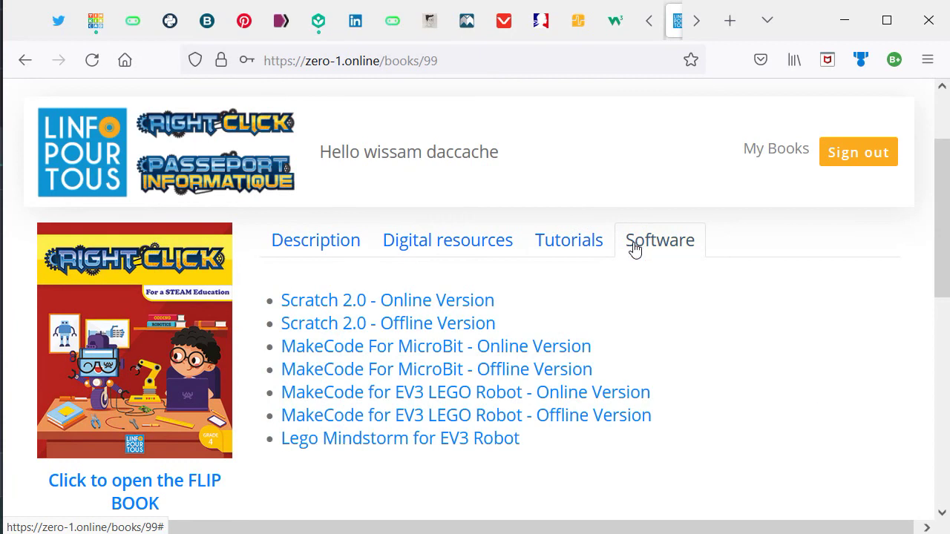
pyautogui.click(478, 245)
# - Review the Scratch and PowerPoint tutorial lessons and software links, ending on Tutorials
pyautogui.click(557, 245)
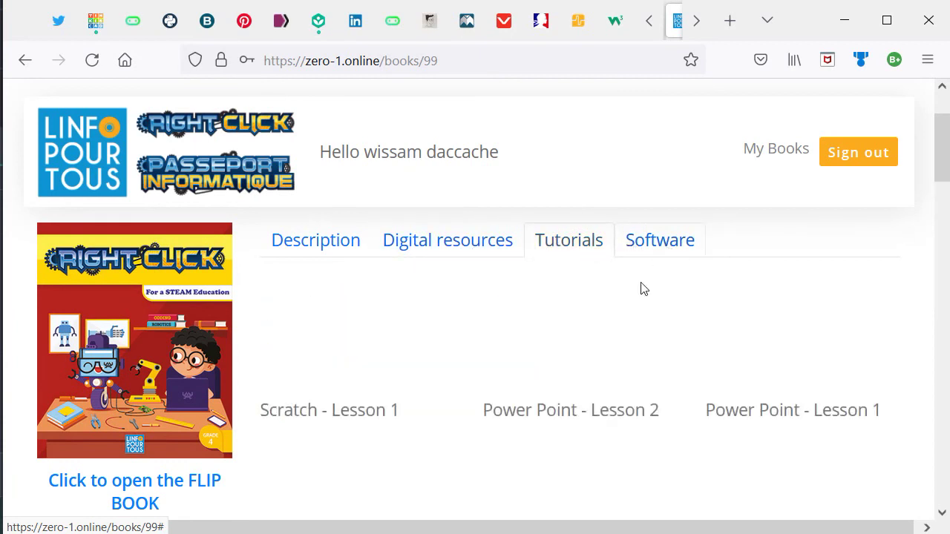
pyautogui.scroll(-2, 642, 290)
pyautogui.scroll(3, 627, 290)
pyautogui.scroll(-2, 627, 338)
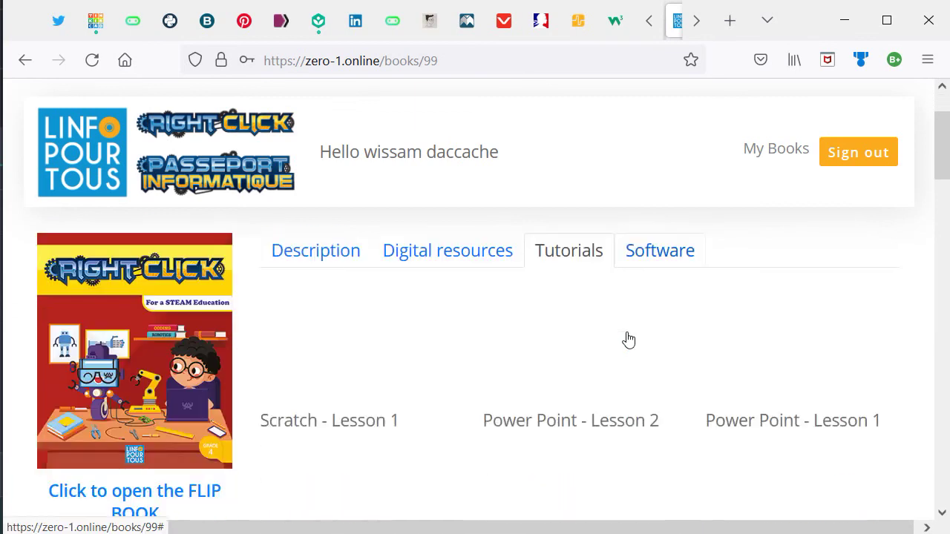
pyautogui.scroll(3, 630, 325)
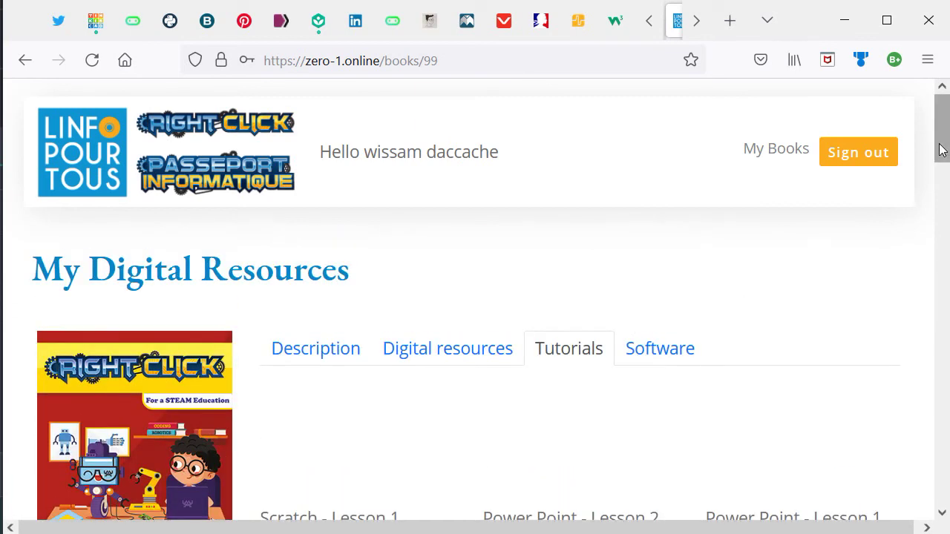
pyautogui.scroll(-2, 733, 228)
pyautogui.click(657, 275)
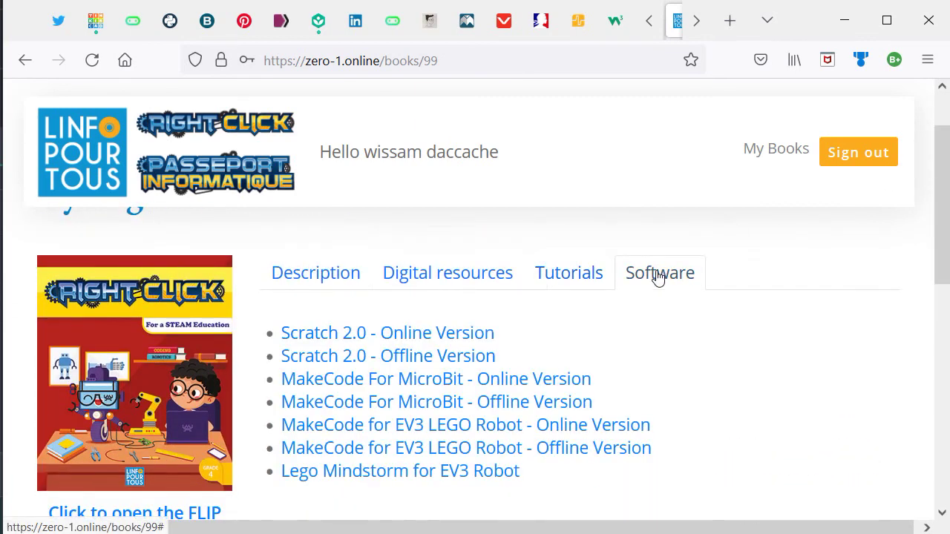
pyautogui.click(561, 276)
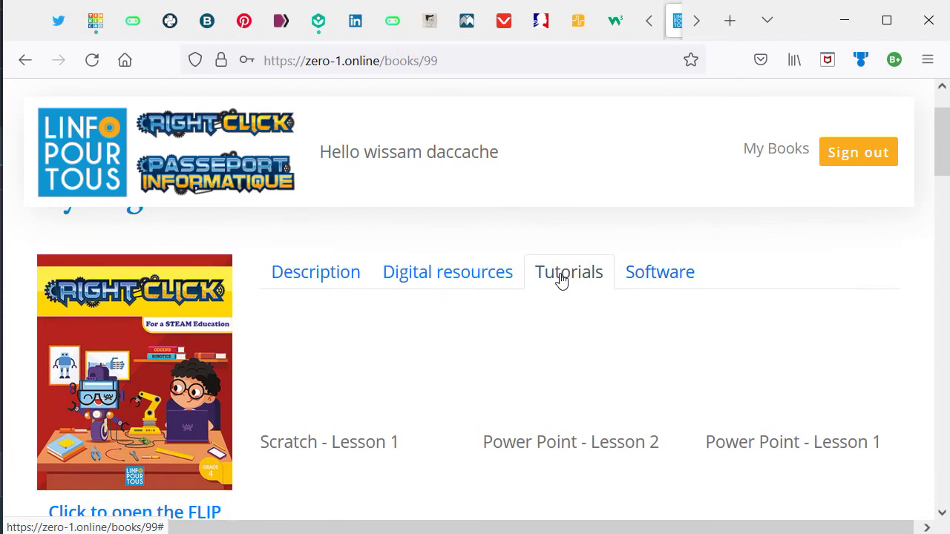
pyautogui.scroll(-3, 381, 328)
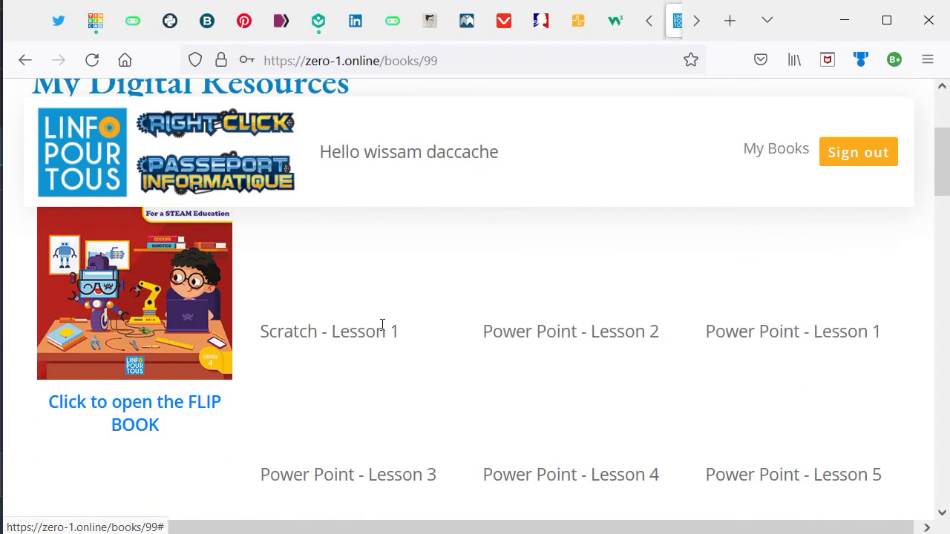
# - Open the Right Click Grade 4 flip book and turn back three spreads to the Table of Contents
pyautogui.click(161, 408)
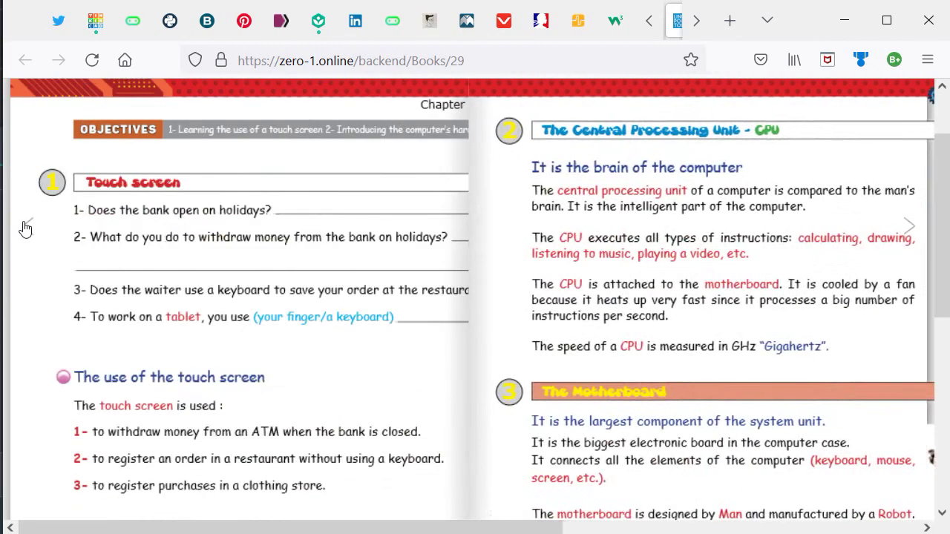
pyautogui.click(25, 229)
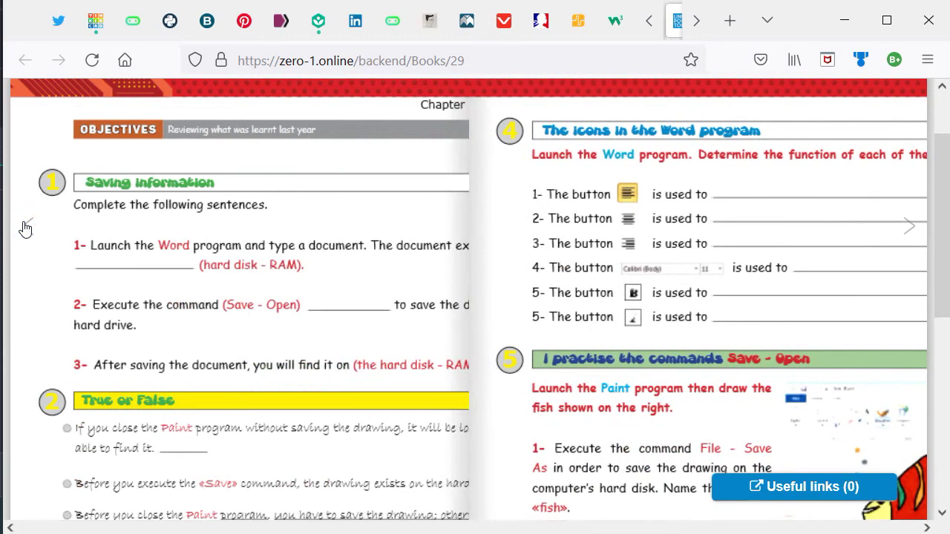
pyautogui.click(24, 229)
pyautogui.click(24, 228)
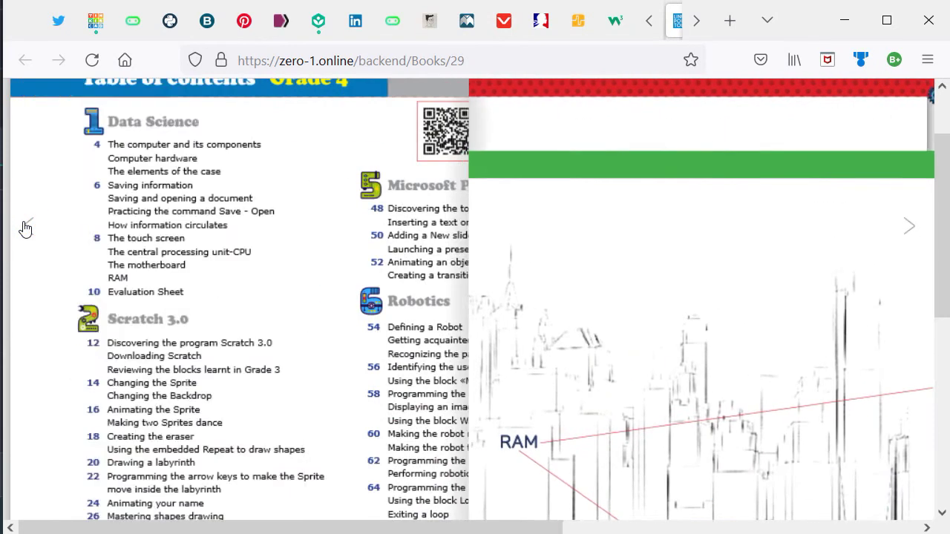